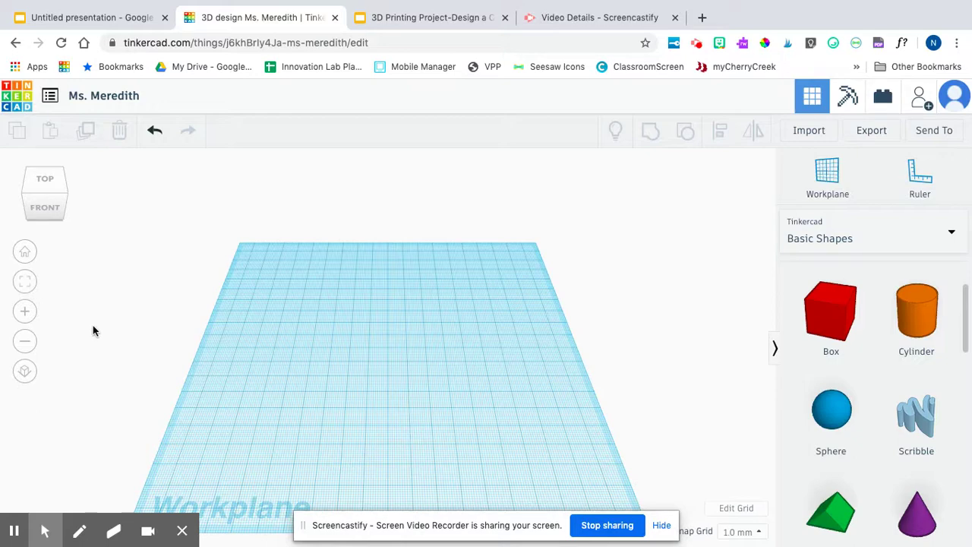
# - Switch the shape library to the Text and numbers collection
pyautogui.moveTo(56, 199)
pyautogui.mouseDown()
pyautogui.moveTo(48, 189)
pyautogui.moveTo(56, 195)
pyautogui.mouseUp()
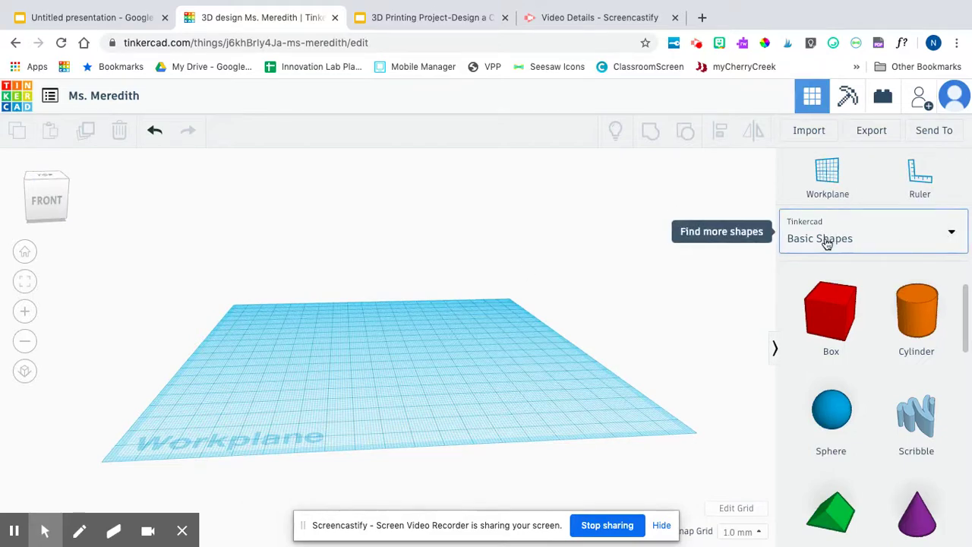
pyautogui.click(953, 241)
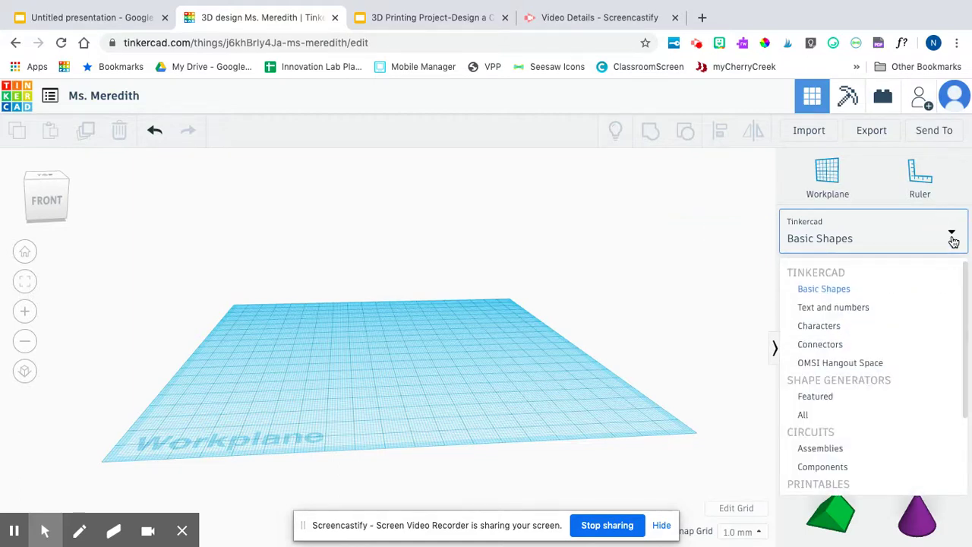
pyautogui.click(812, 312)
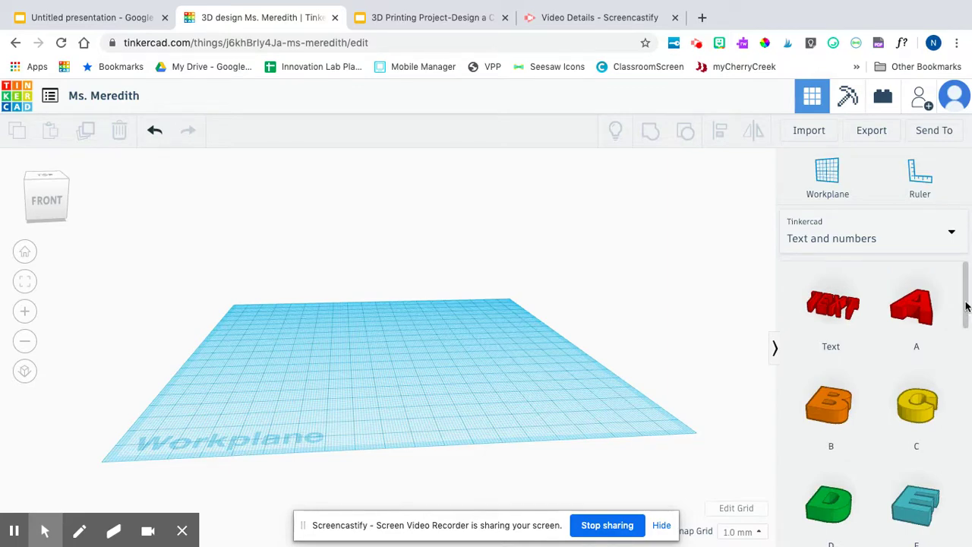
# - Look through the letters, numbers and symbols on both pages of the Text and numbers collection
pyautogui.moveTo(966, 306); pyautogui.dragTo(948, 525)
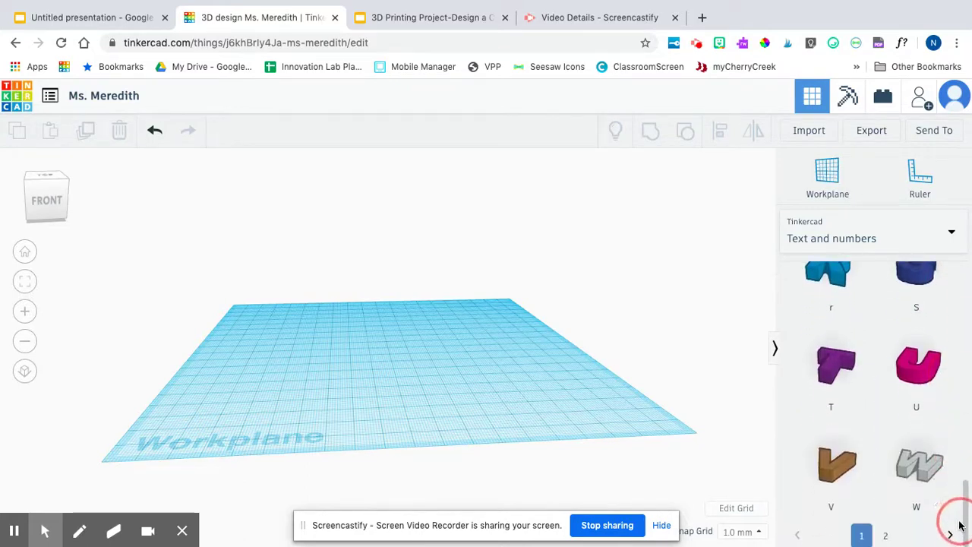
pyautogui.click(886, 534)
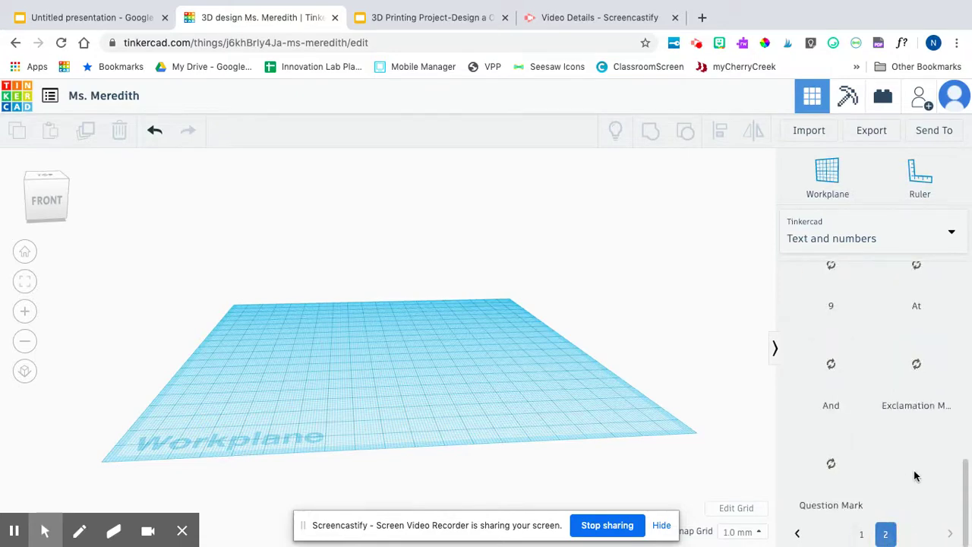
pyautogui.scroll(10, 885, 414)
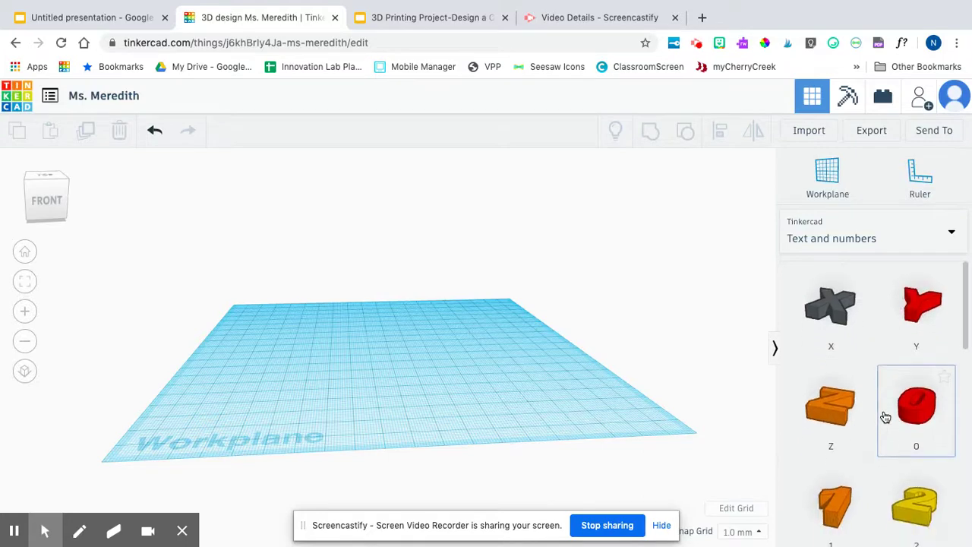
pyautogui.scroll(-10, 892, 433)
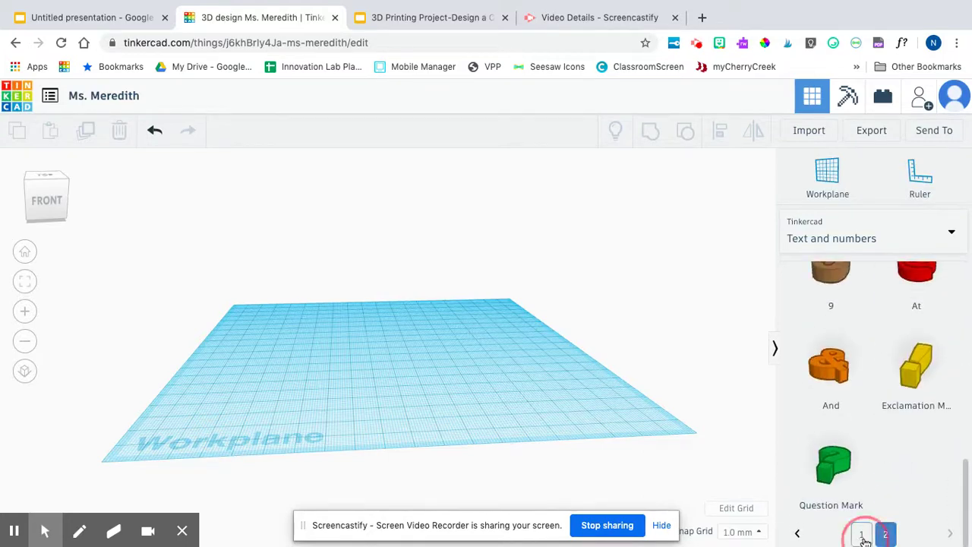
pyautogui.click(883, 534)
pyautogui.scroll(3, 900, 357)
pyautogui.scroll(8, 898, 357)
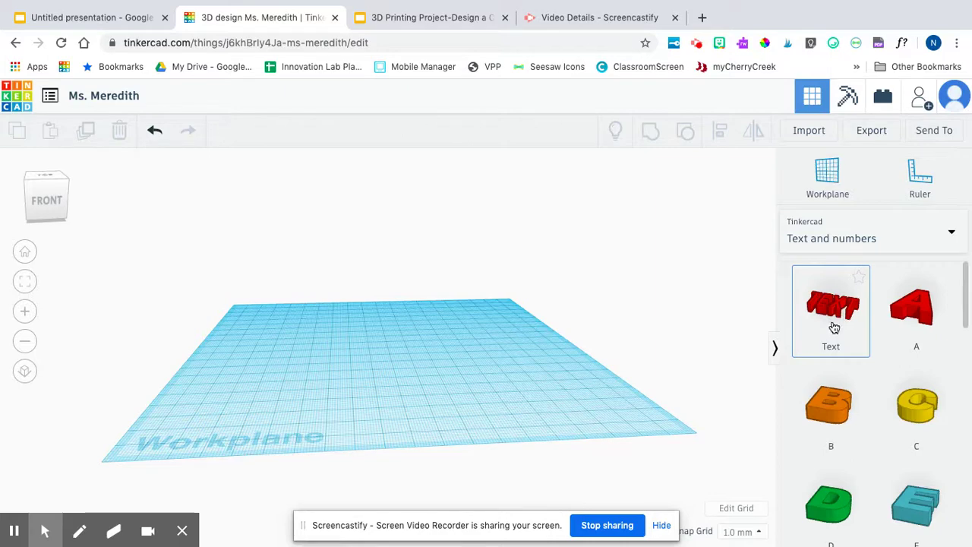
# - Place a Text shape near the middle of the workplane
pyautogui.click(836, 326)
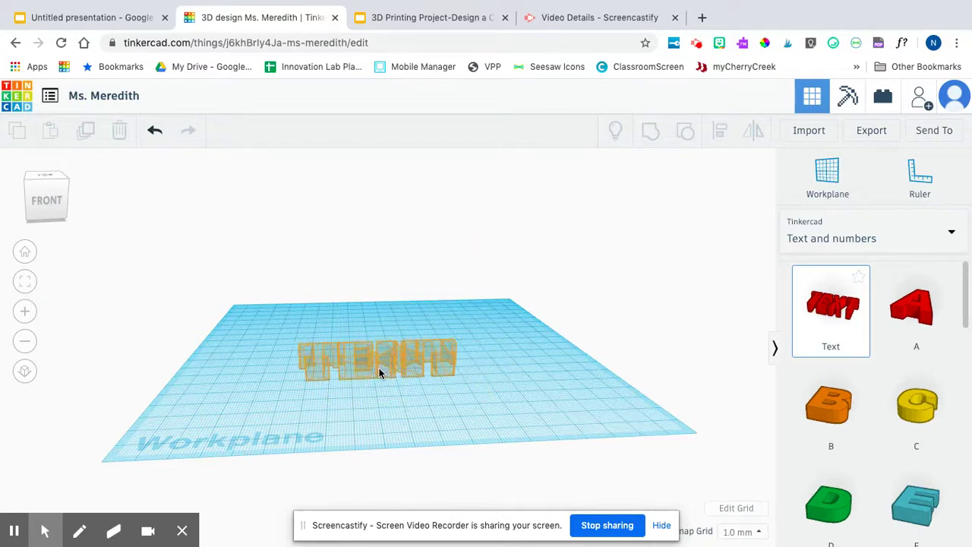
pyautogui.click(379, 365)
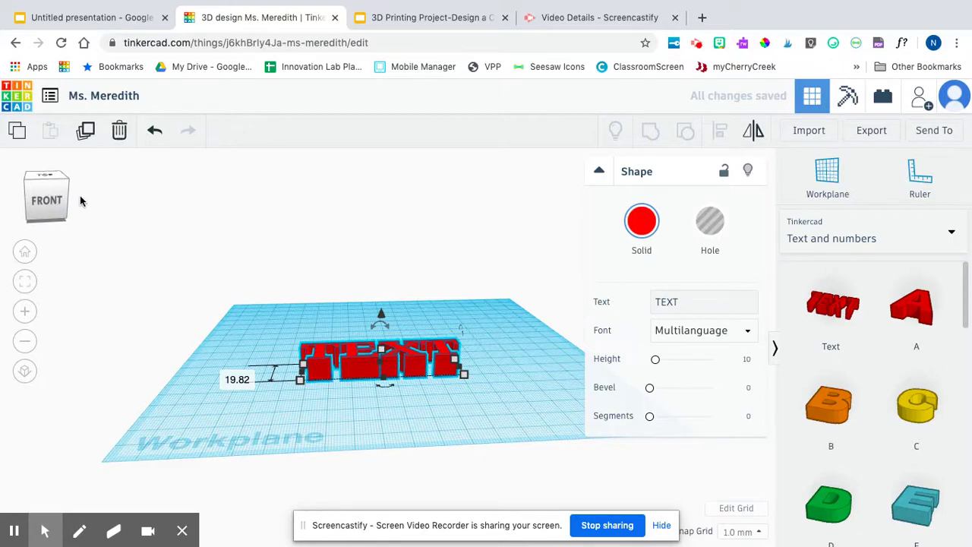
pyautogui.click(55, 196)
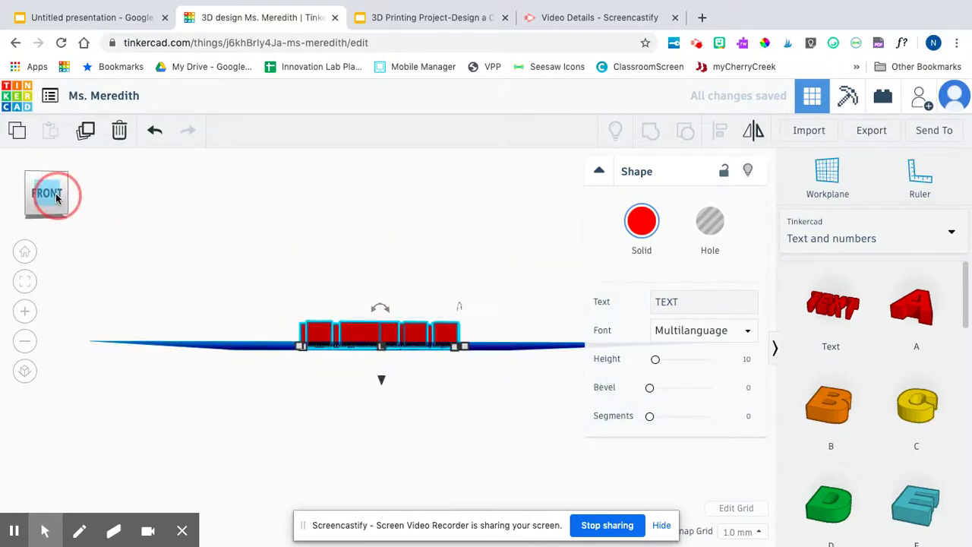
pyautogui.moveTo(55, 198); pyautogui.dragTo(54, 201)
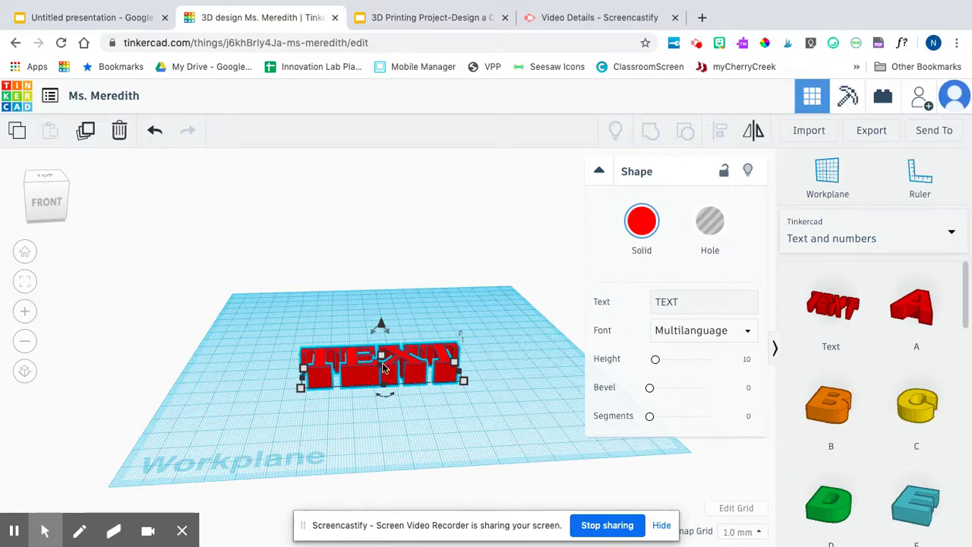
pyautogui.moveTo(383, 368); pyautogui.dragTo(390, 370)
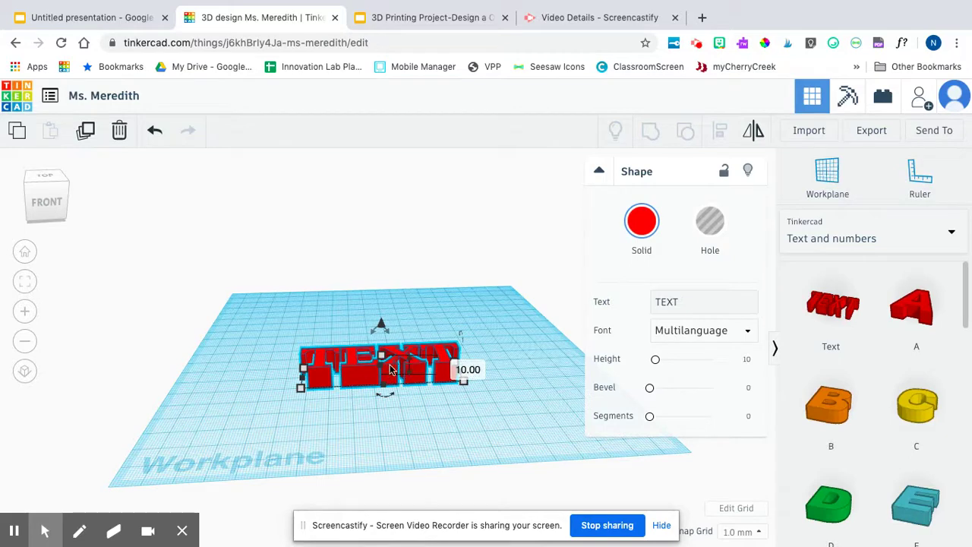
# - Change the placed shape's wording to "hello" and deselect it
pyautogui.click(688, 303)
pyautogui.moveTo(685, 304); pyautogui.dragTo(644, 304)
pyautogui.click(644, 303)
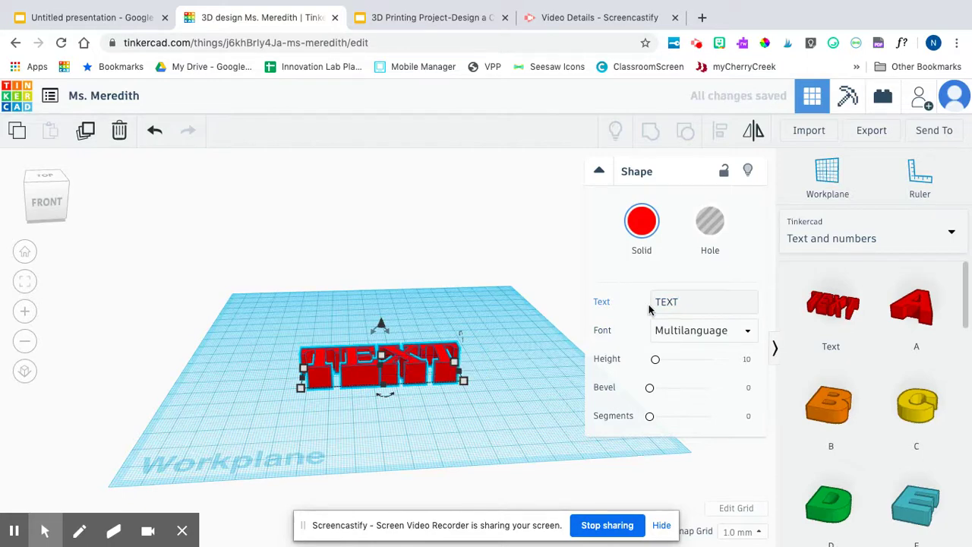
pyautogui.click(672, 304)
pyautogui.moveTo(690, 304); pyautogui.dragTo(651, 304)
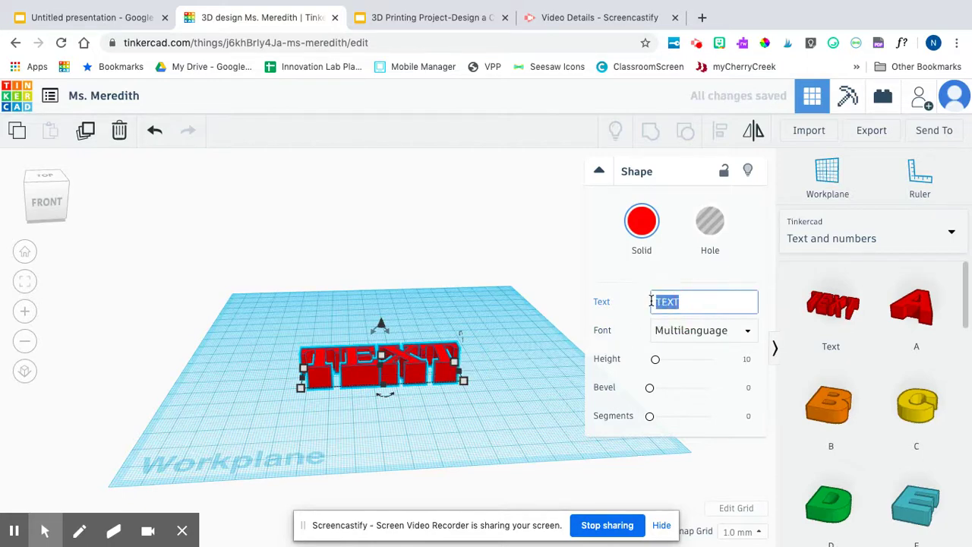
pyautogui.write('hello')
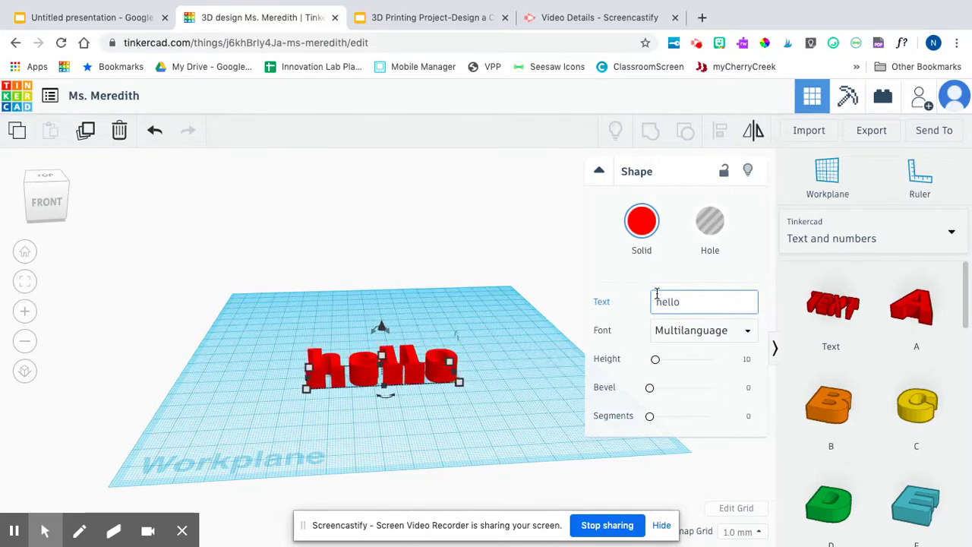
pyautogui.click(525, 383)
pyautogui.click(527, 383)
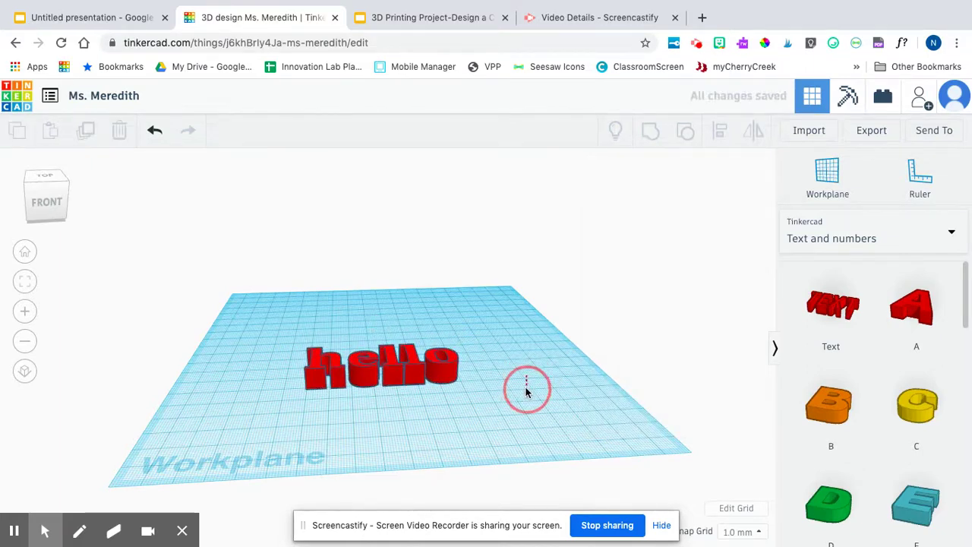
# - Reduce the hello text's height to about 6.42 and set its Segments to 0
pyautogui.click(41, 193)
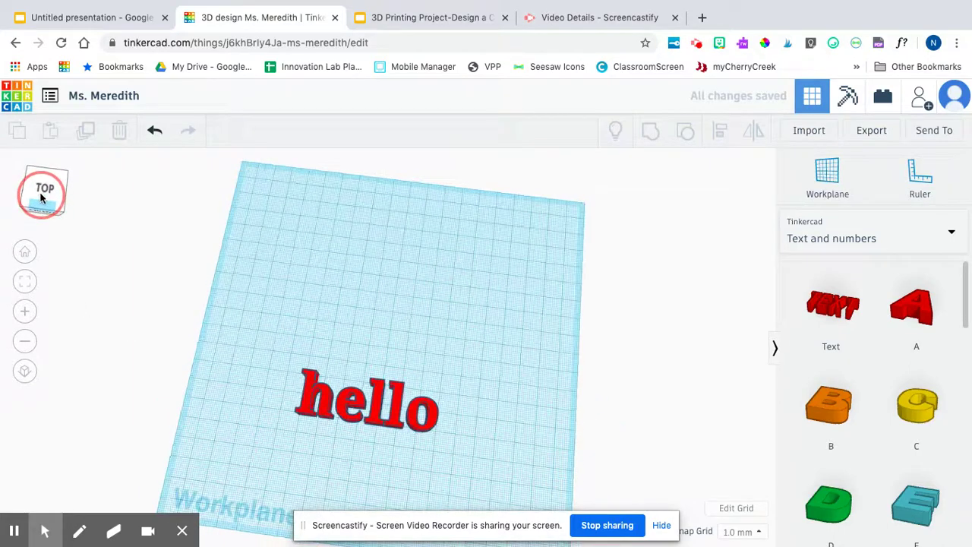
pyautogui.click(43, 197)
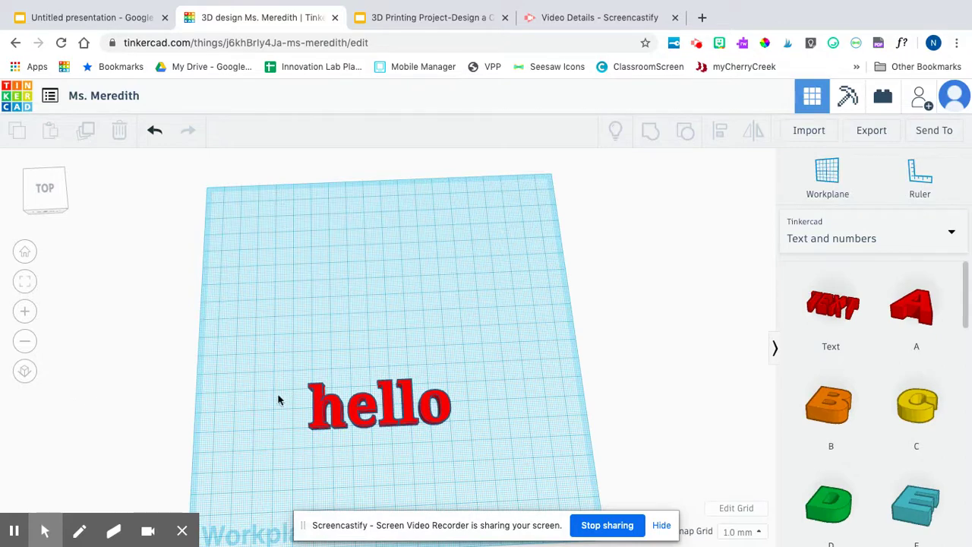
pyautogui.click(360, 423)
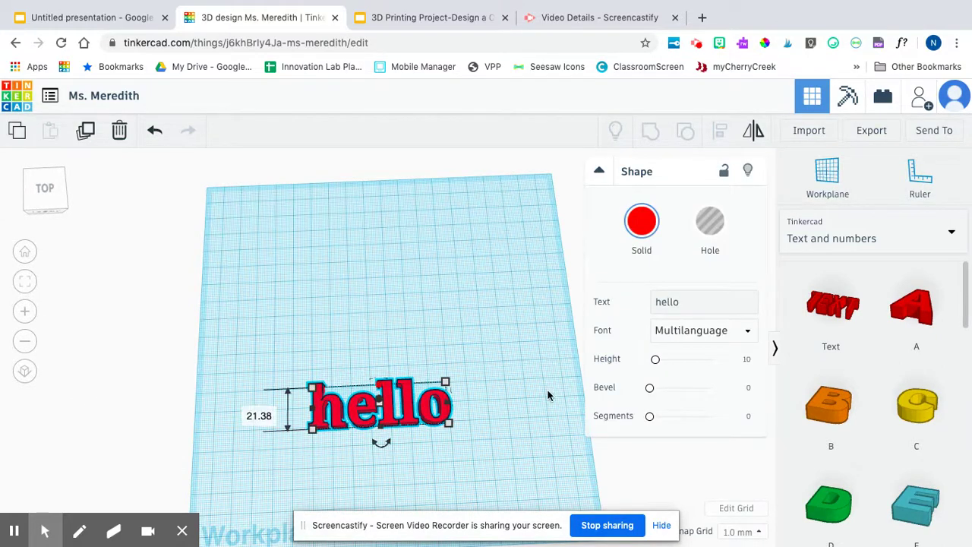
pyautogui.click(44, 194)
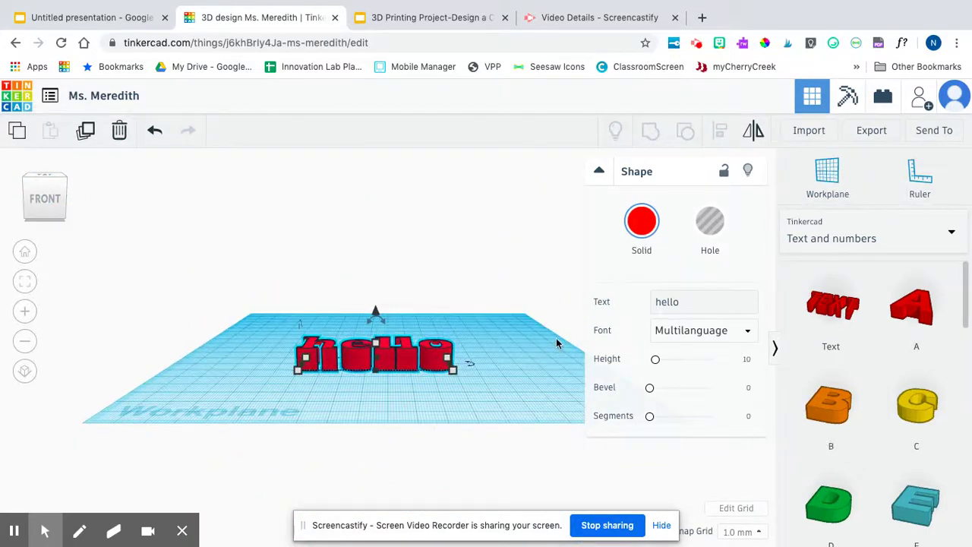
pyautogui.moveTo(655, 359); pyautogui.dragTo(649, 387)
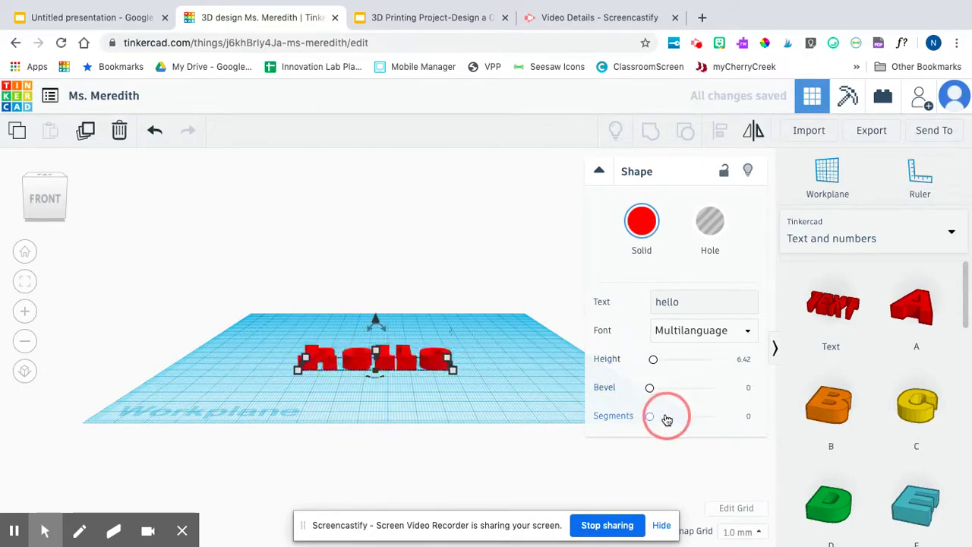
pyautogui.moveTo(682, 420); pyautogui.dragTo(642, 416)
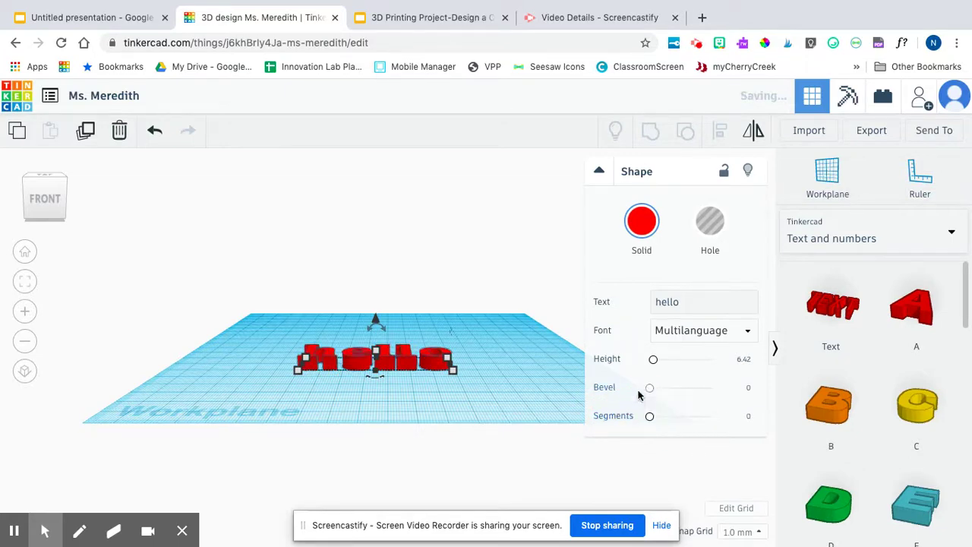
# - Try the Sans and Sans Mono fonts on the hello text and set its font to Serif
pyautogui.click(735, 337)
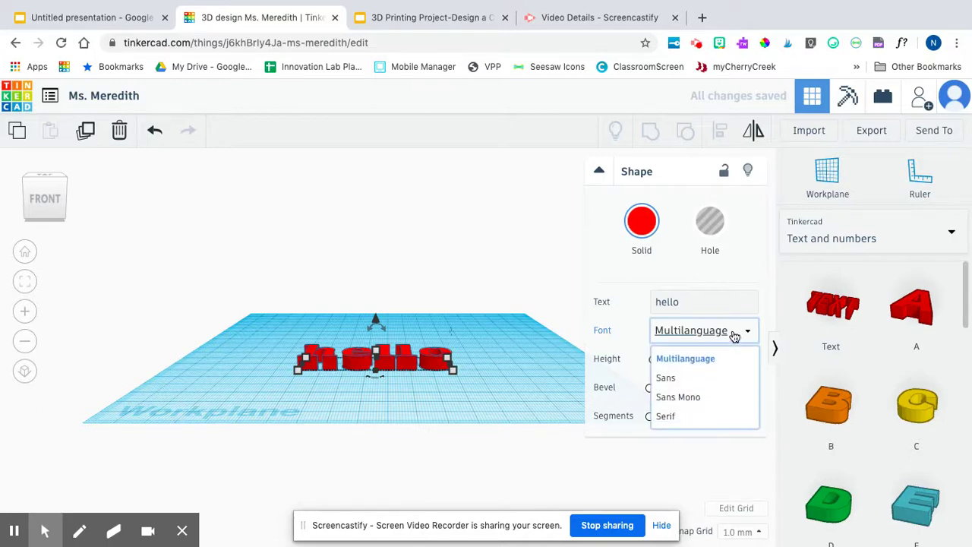
pyautogui.click(44, 179)
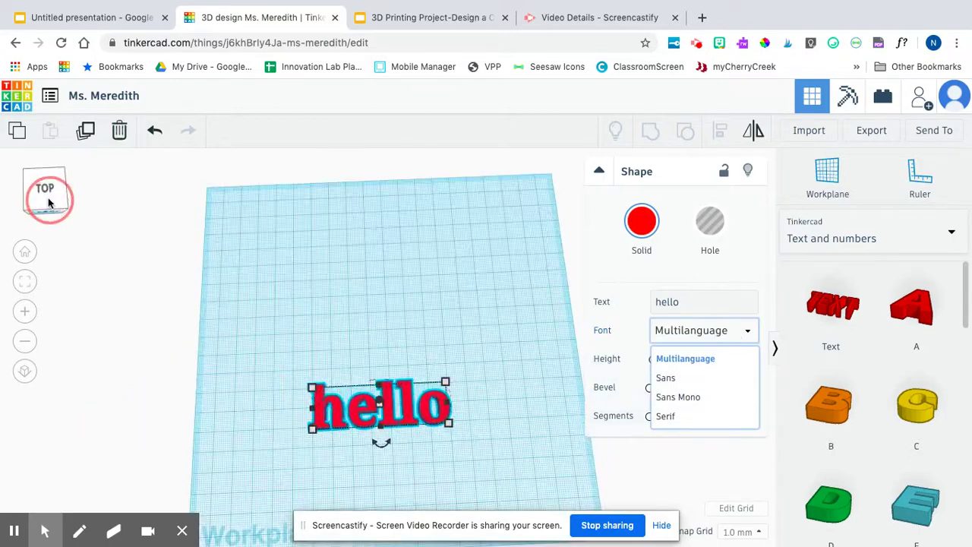
pyautogui.click(665, 376)
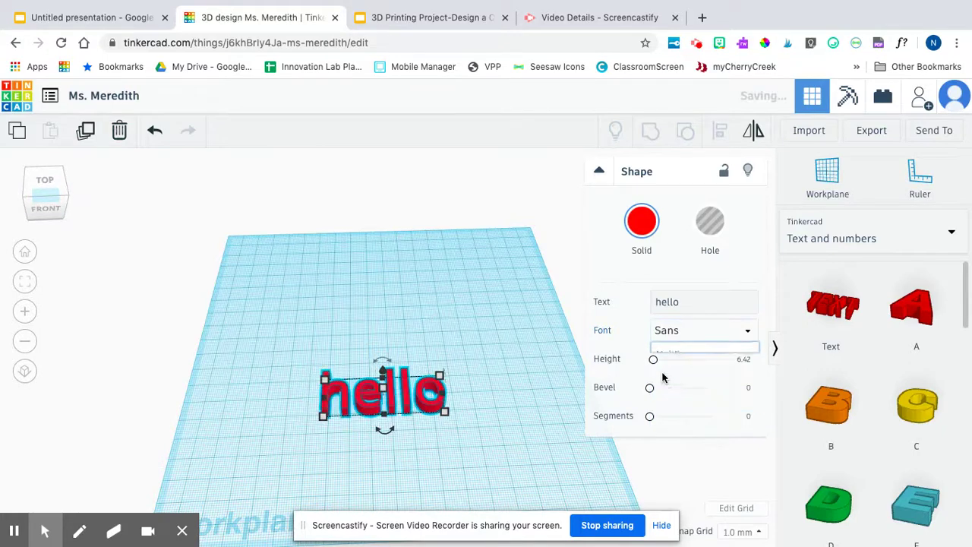
pyautogui.click(702, 337)
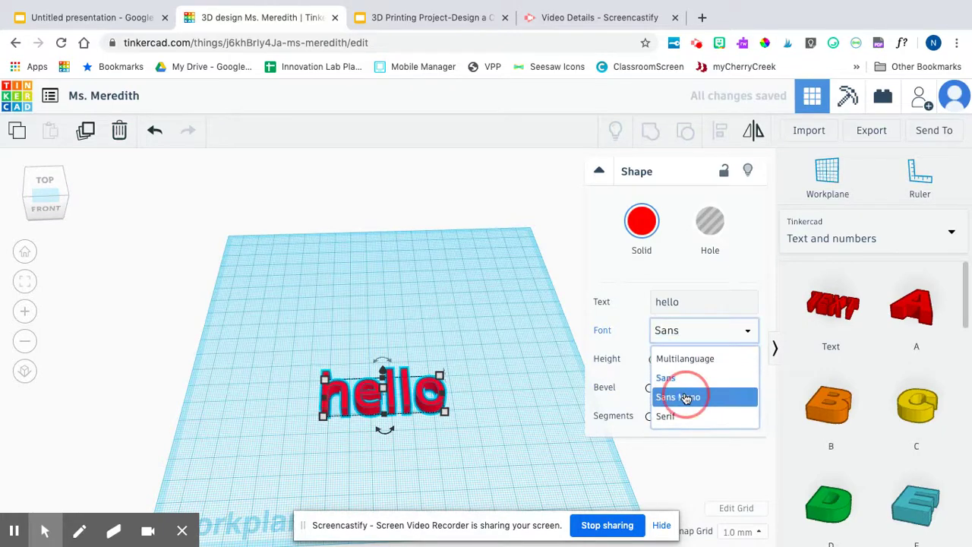
pyautogui.click(687, 396)
pyautogui.click(684, 340)
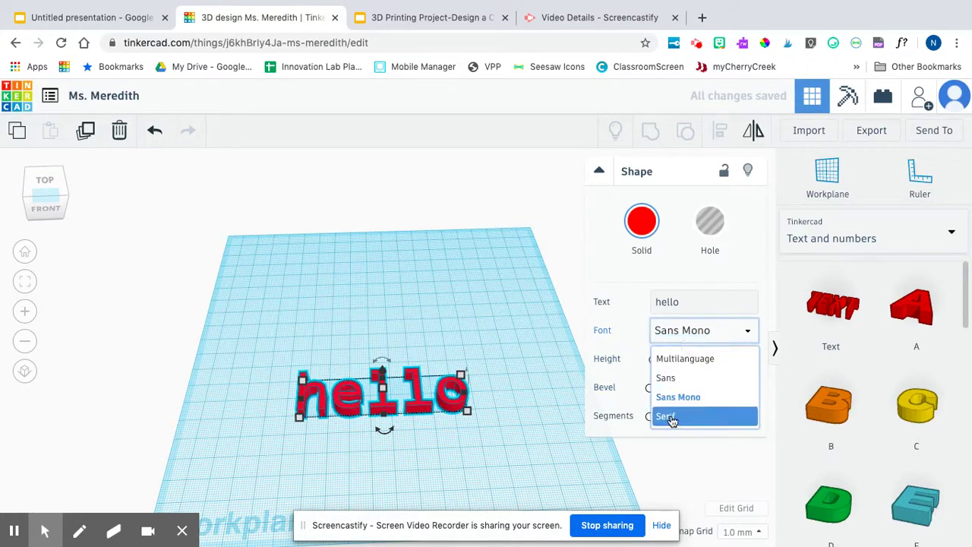
pyautogui.click(671, 416)
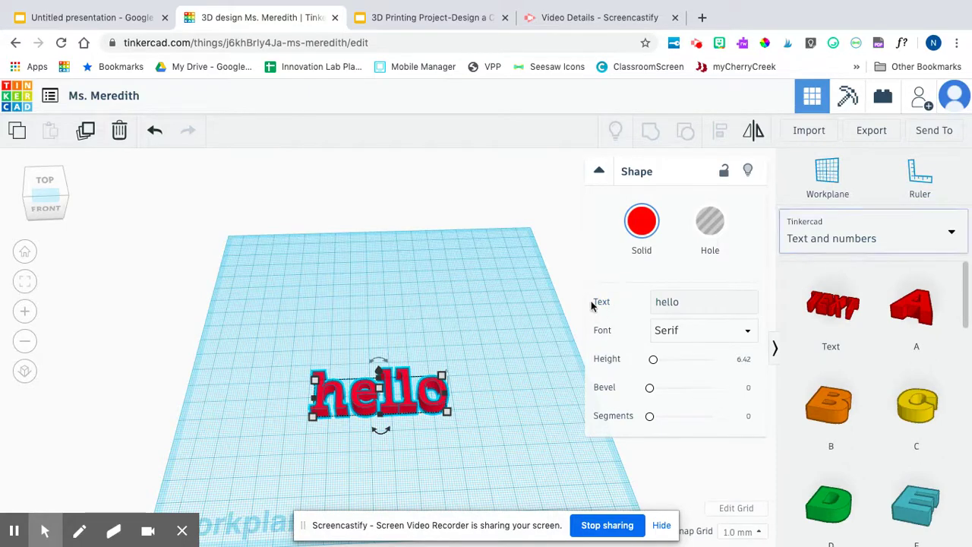
# - Switch the shape library to Basic Shapes and place a solid red box behind the hello text
pyautogui.click(920, 245)
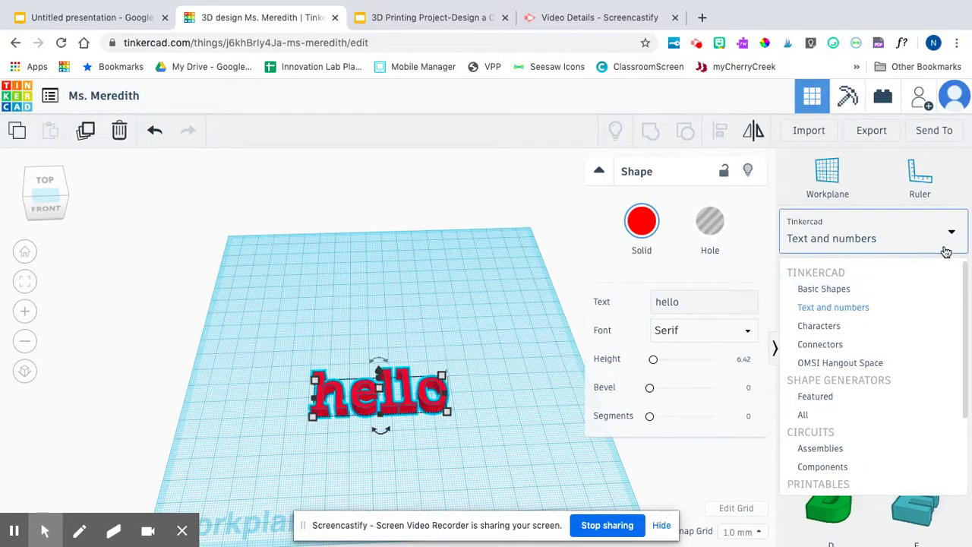
pyautogui.click(819, 291)
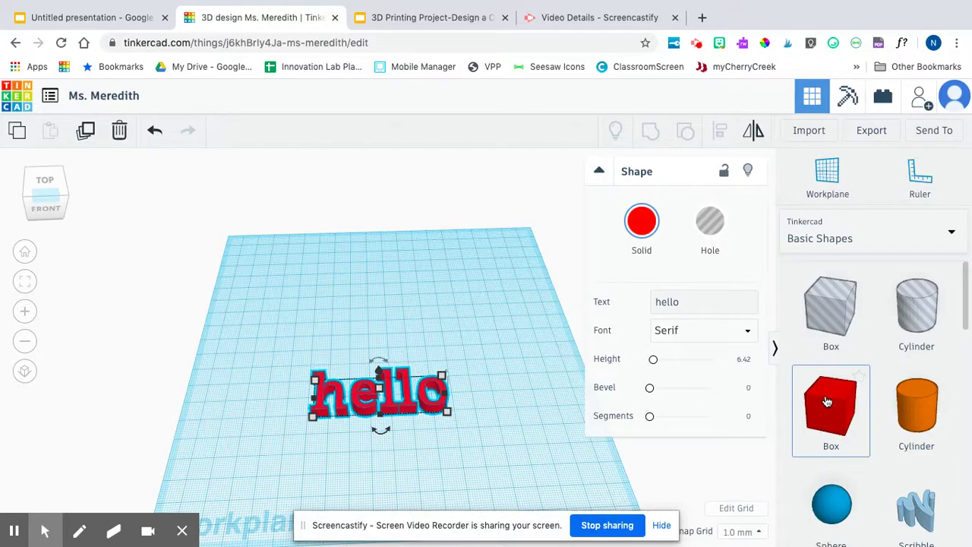
pyautogui.moveTo(828, 401); pyautogui.dragTo(464, 324)
# - Resize the red box's base to about 66 mm long and 2 mm wide, and lower its height to 9 mm
pyautogui.moveTo(44, 198); pyautogui.dragTo(21, 191)
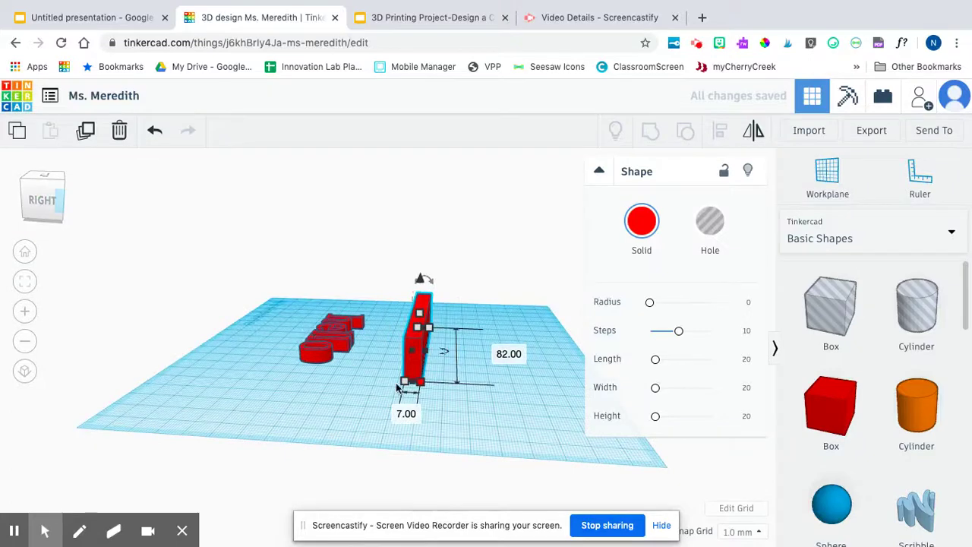
pyautogui.moveTo(402, 385); pyautogui.dragTo(509, 385)
pyautogui.click(52, 201)
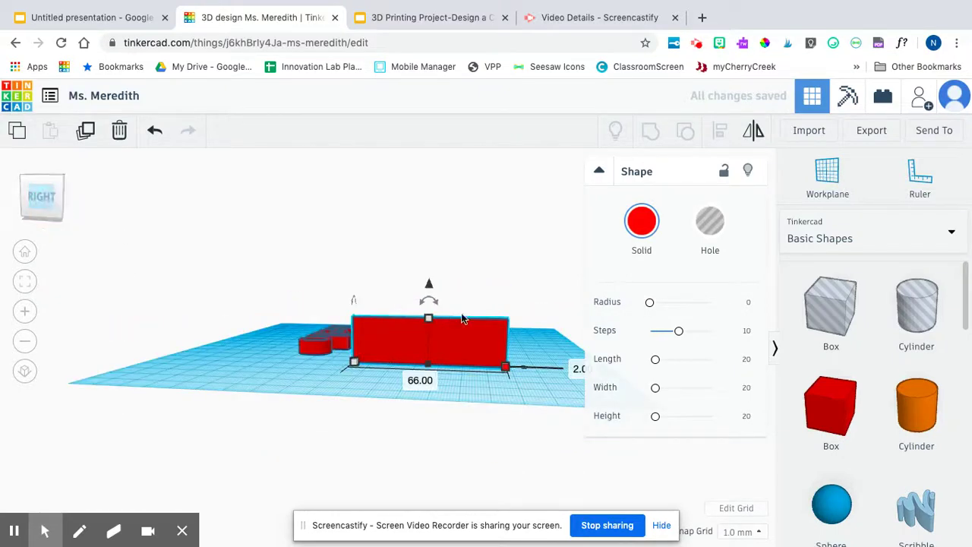
pyautogui.moveTo(428, 322); pyautogui.dragTo(429, 347)
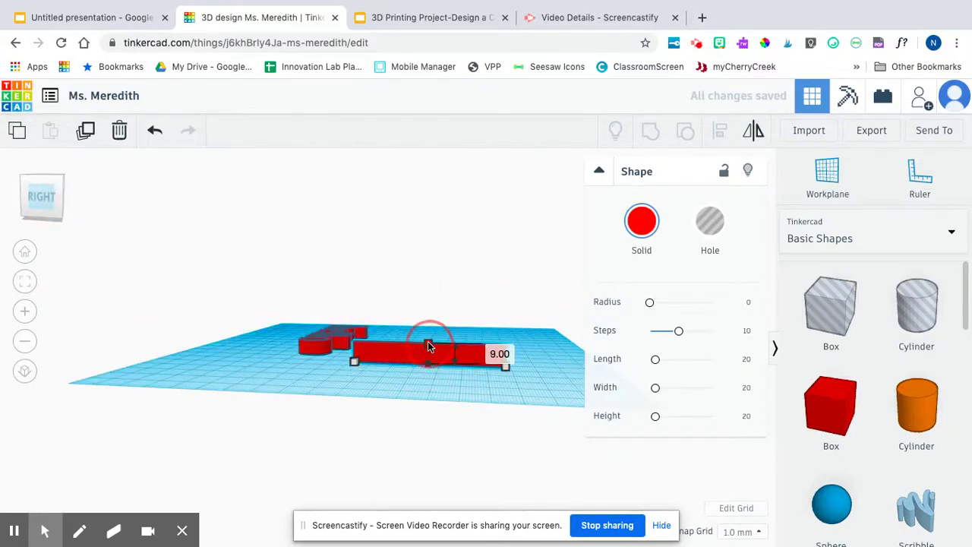
pyautogui.moveTo(50, 214); pyautogui.dragTo(76, 211)
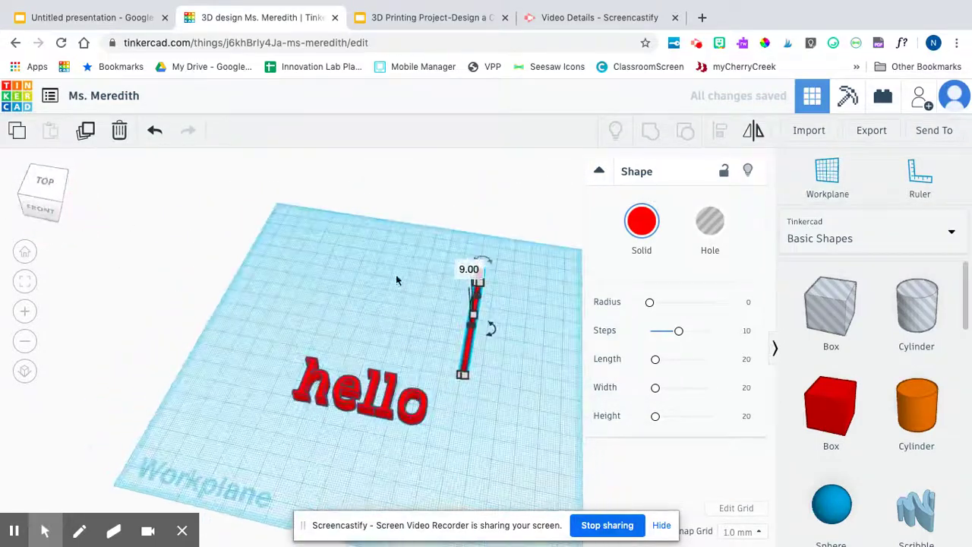
# - Resize the red box to 11 mm high, with its Width at 200 and its Length at 26.52
pyautogui.moveTo(473, 319); pyautogui.dragTo(444, 316)
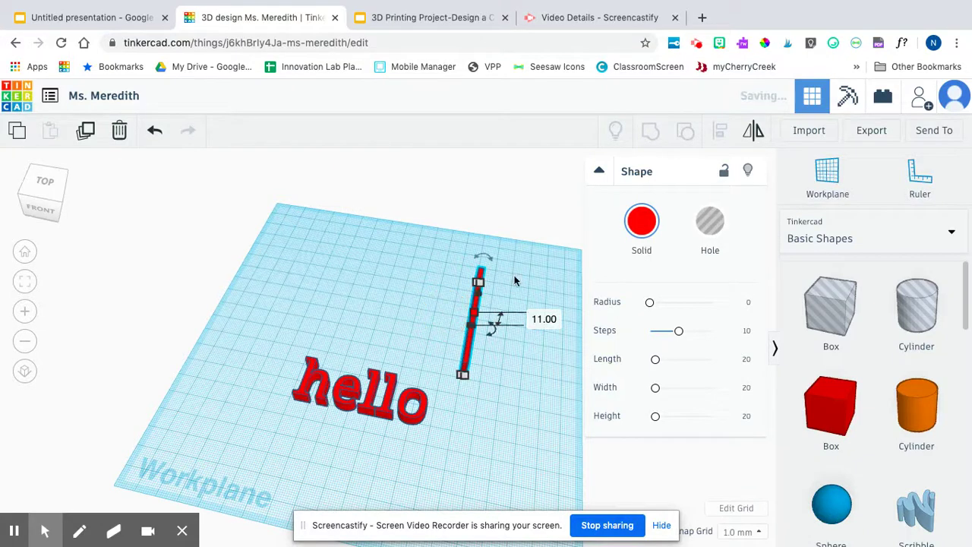
pyautogui.moveTo(654, 395); pyautogui.dragTo(747, 413)
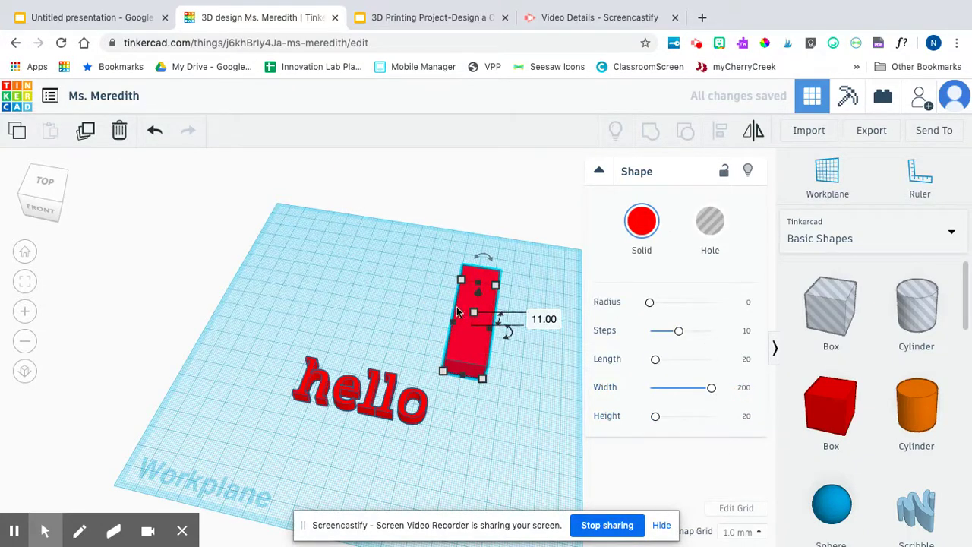
pyautogui.moveTo(654, 367)
pyautogui.mouseDown()
pyautogui.moveTo(681, 366)
pyautogui.moveTo(649, 366)
pyautogui.moveTo(656, 359)
pyautogui.mouseUp()
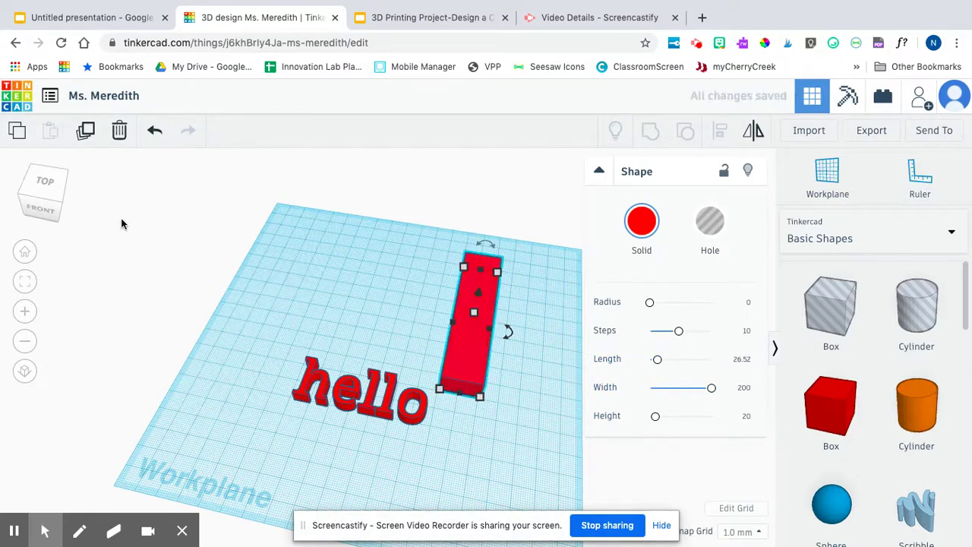
# - Rotate the red box flat on the workplane so its long side runs parallel to the hello text
pyautogui.moveTo(480, 244); pyautogui.dragTo(480, 243)
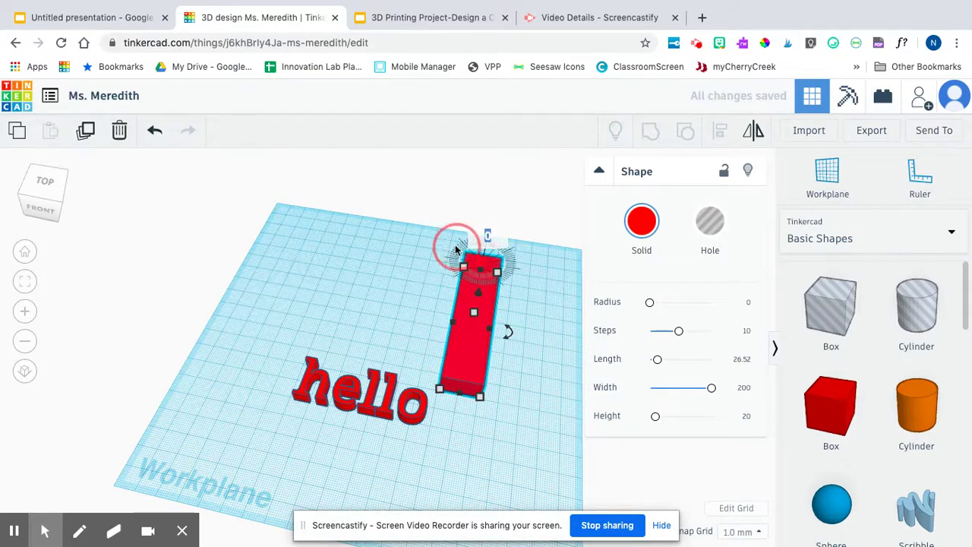
pyautogui.moveTo(509, 340); pyautogui.dragTo(477, 252)
pyautogui.click(269, 307)
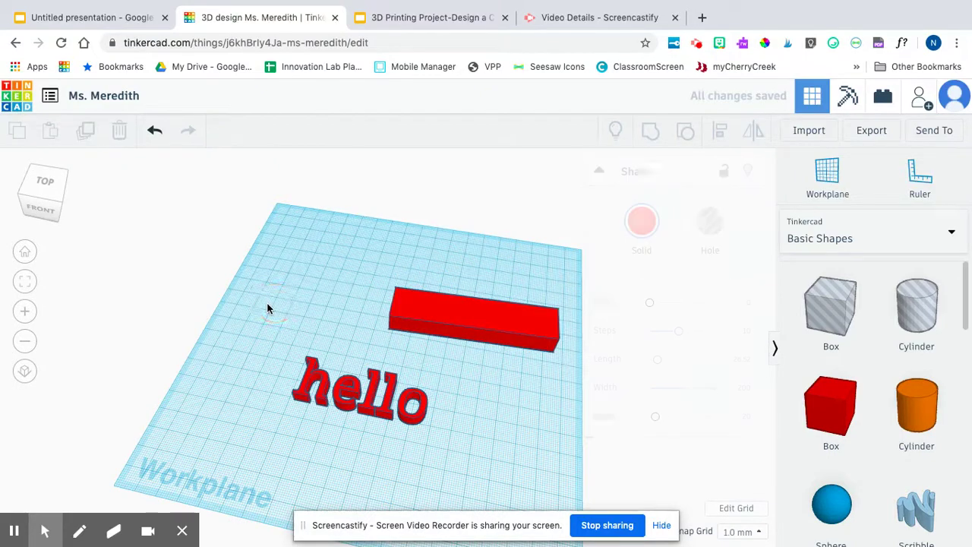
# - Raise the hello text 12 mm above the workplane
pyautogui.click(371, 408)
pyautogui.click(49, 193)
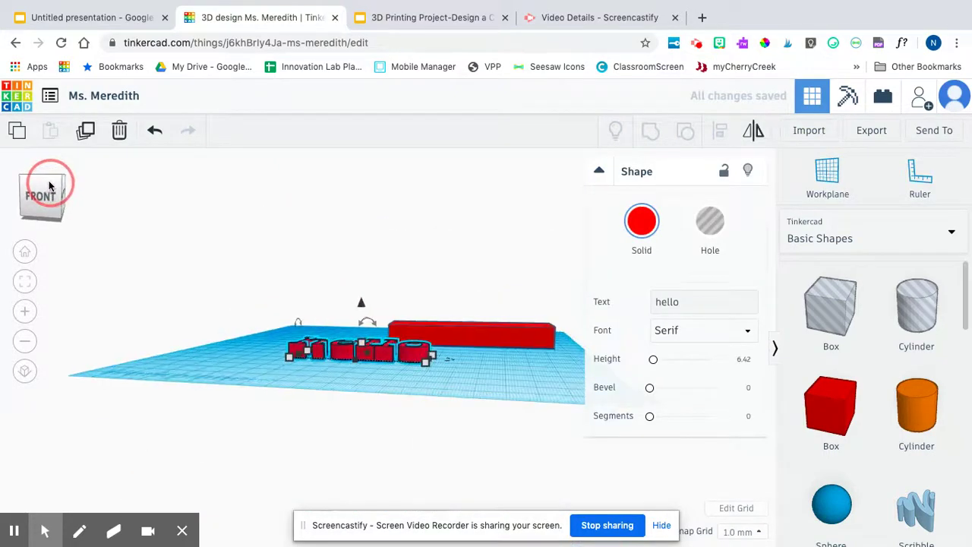
pyautogui.moveTo(360, 303); pyautogui.dragTo(371, 270)
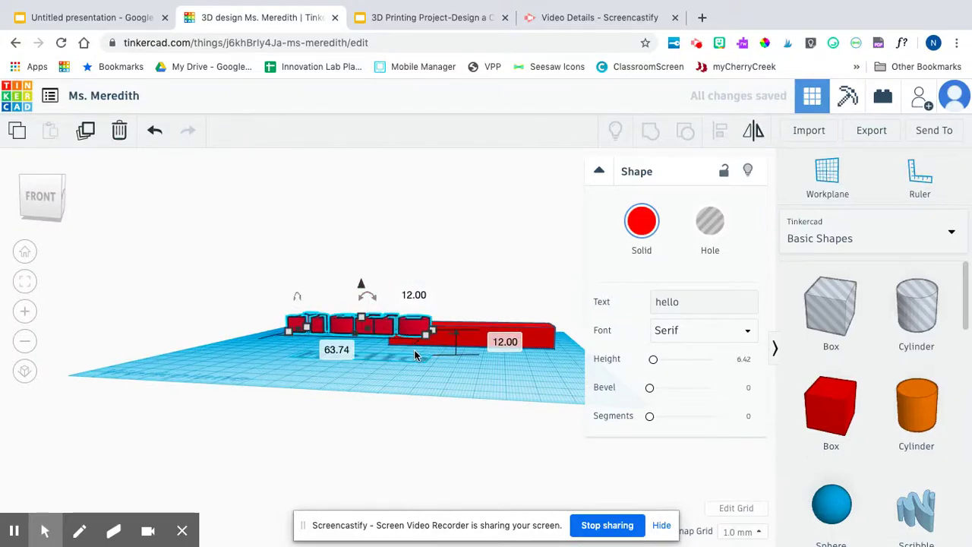
# - Nudge the raised hello text right and back across the workplane until it partly overlaps the red box
pyautogui.press('Right')
pyautogui.press('Right')
pyautogui.press('Right')
pyautogui.press('Right')
pyautogui.press('Right')
pyautogui.press('Right')
pyautogui.press('Right')
pyautogui.press('Right')
pyautogui.press('Right')
pyautogui.press('Right')
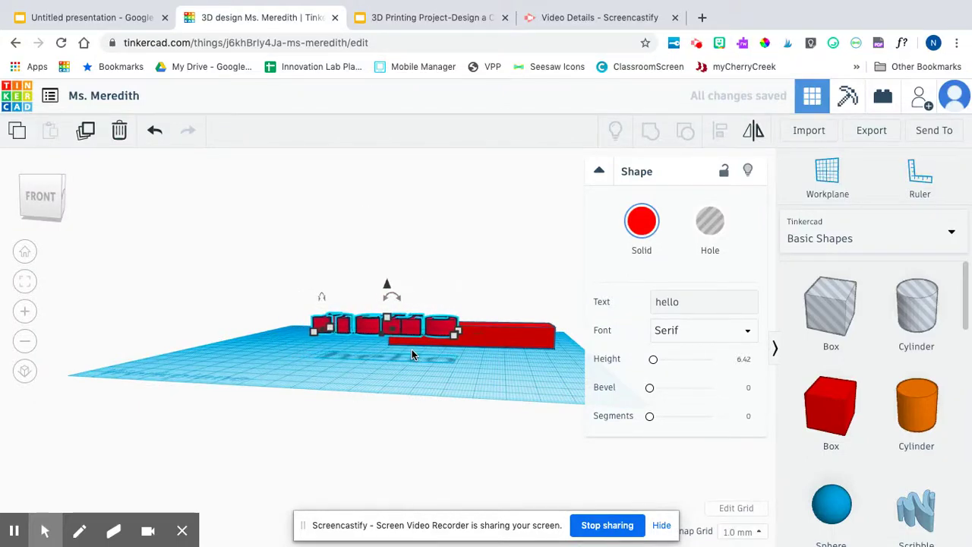
pyautogui.press('Right')
pyautogui.press('Right')
pyautogui.press('Right')
pyautogui.press('Right')
pyautogui.press('Right')
pyautogui.press('Right')
pyautogui.press('Right')
pyautogui.press('Right')
pyautogui.press('Right')
pyautogui.press('Right')
pyautogui.press('Right')
pyautogui.press('Right')
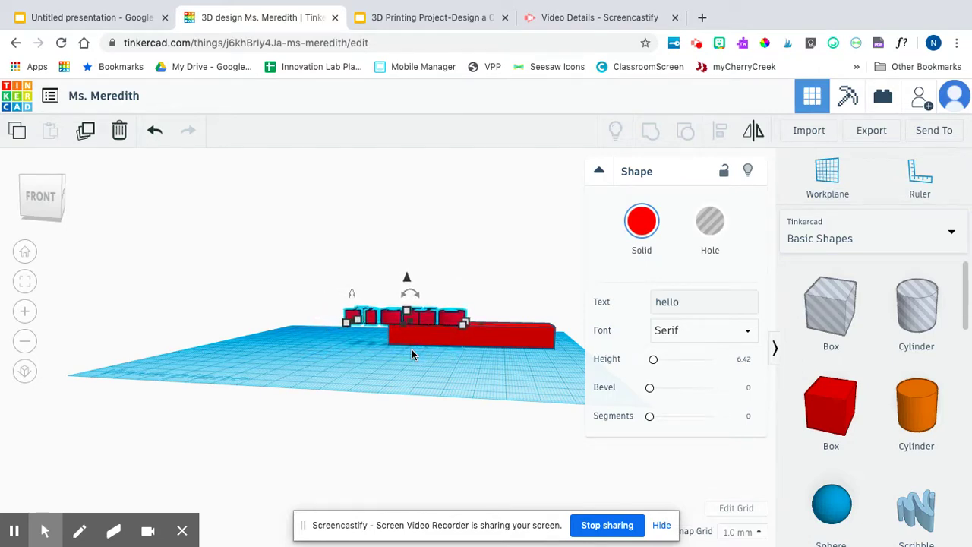
# - Shift the hello text further right until it lies within the length of the red box
pyautogui.click(30, 196)
pyautogui.moveTo(29, 197); pyautogui.dragTo(32, 216)
pyautogui.press('Right')
pyautogui.press('Right')
pyautogui.press('Right')
pyautogui.press('Right')
pyautogui.press('Right')
pyautogui.press('Right')
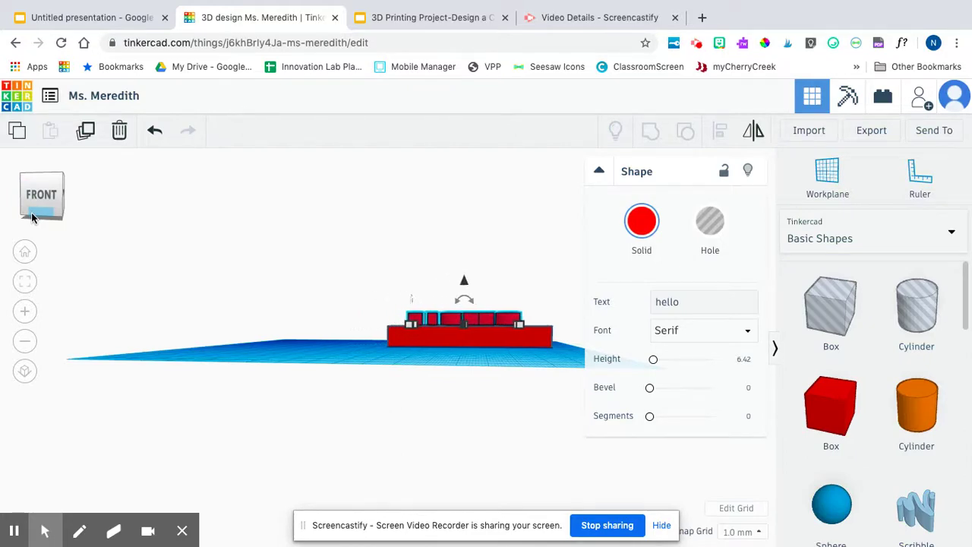
# - Move the hello text forward so it lies over the top face of the red box
pyautogui.click(32, 218)
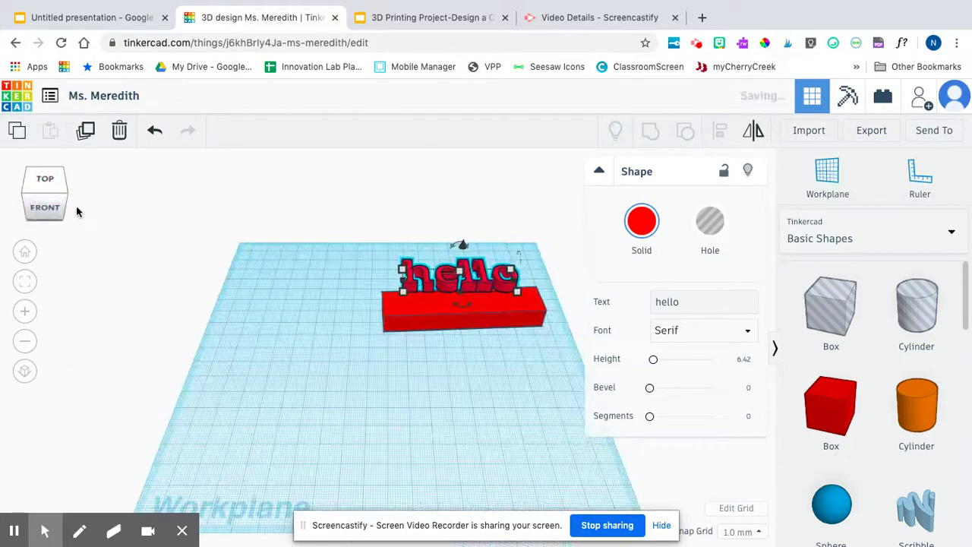
pyautogui.press('Down')
pyautogui.press('Down')
pyautogui.press('Down')
pyautogui.press('Down')
pyautogui.press('Down')
pyautogui.press('Down')
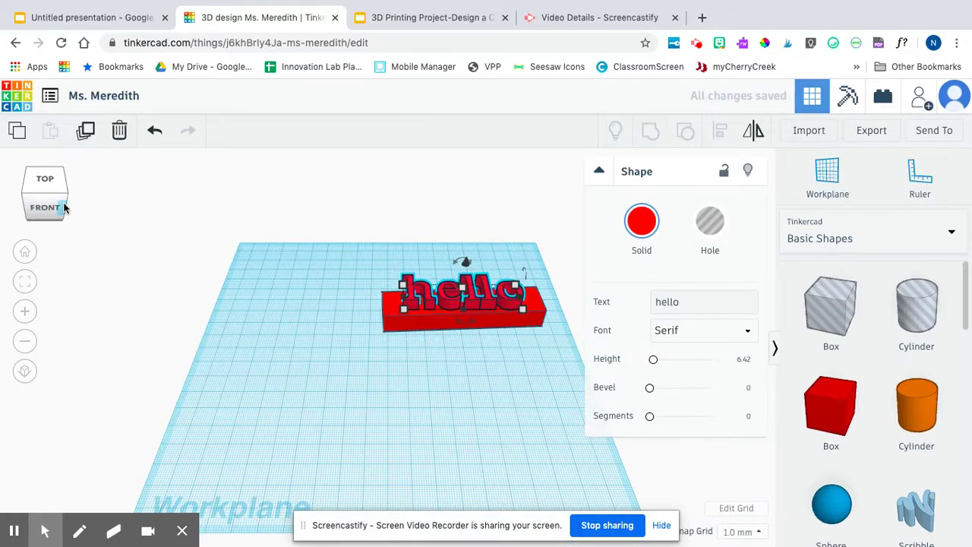
# - Check the gap from below and lower the hello text to 10 mm above the workplane, into the box's top
pyautogui.click(64, 207)
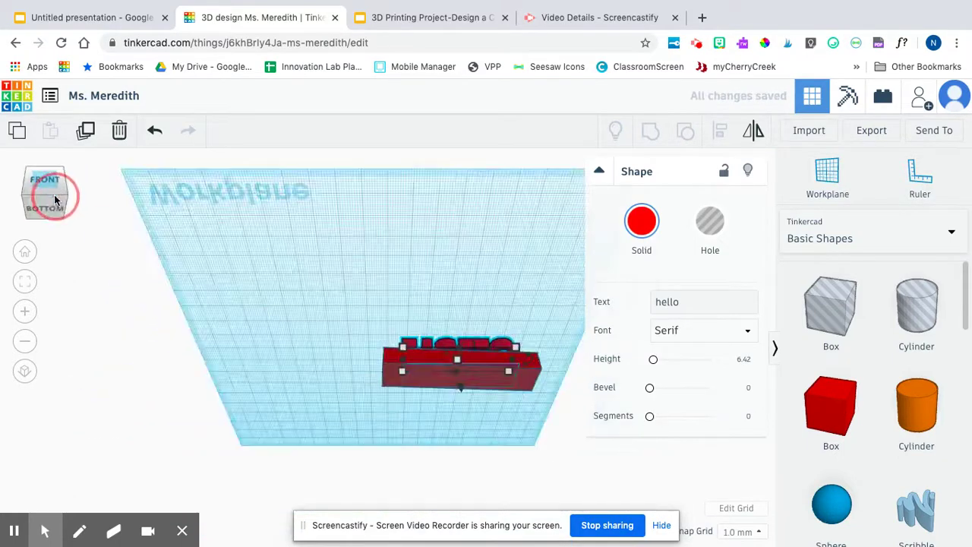
pyautogui.moveTo(456, 390); pyautogui.dragTo(458, 400)
pyautogui.moveTo(55, 216); pyautogui.dragTo(32, 213)
pyautogui.moveTo(472, 319)
pyautogui.mouseDown()
pyautogui.moveTo(486, 250)
pyautogui.moveTo(474, 317)
pyautogui.mouseUp()
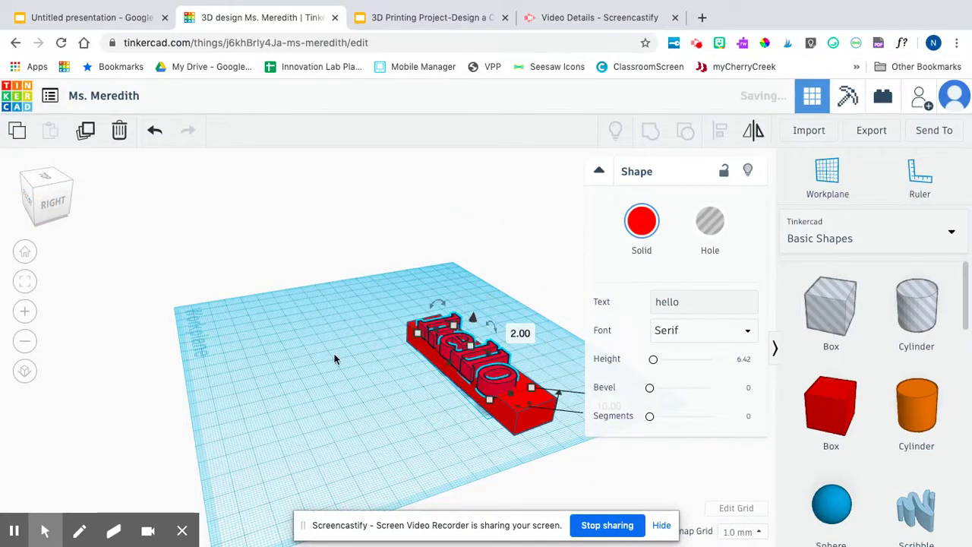
pyautogui.click(331, 360)
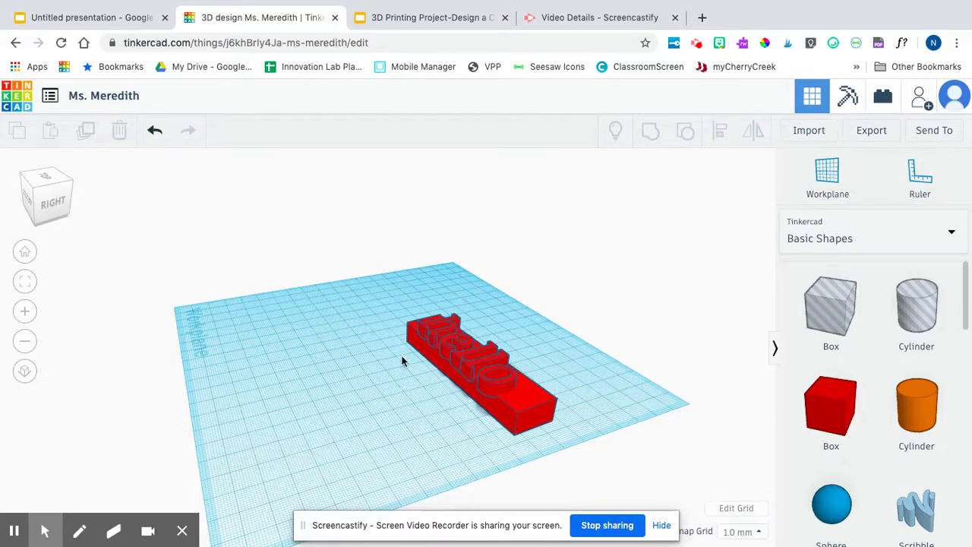
# - Switch the shape library to Text and numbers and place the letters A, B and C in front of the box
pyautogui.click(961, 237)
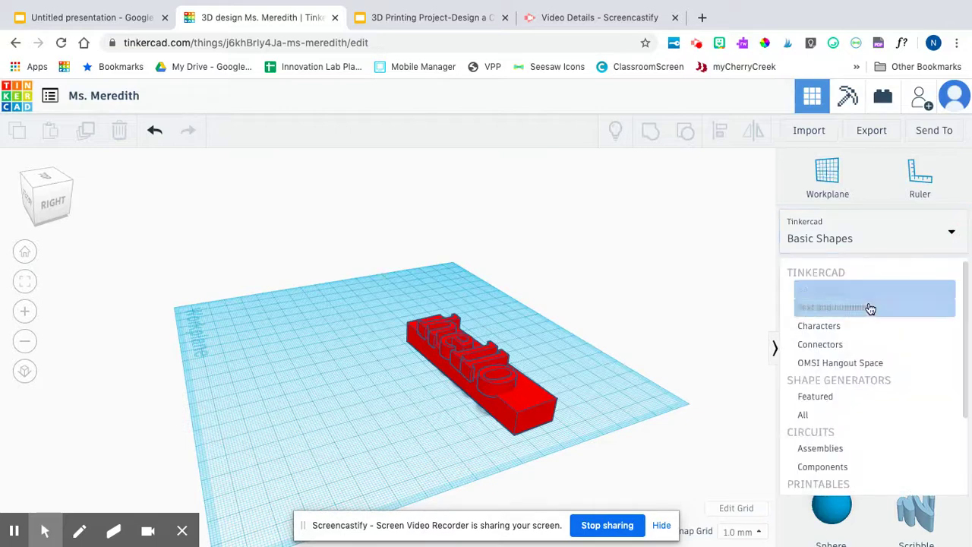
pyautogui.click(835, 306)
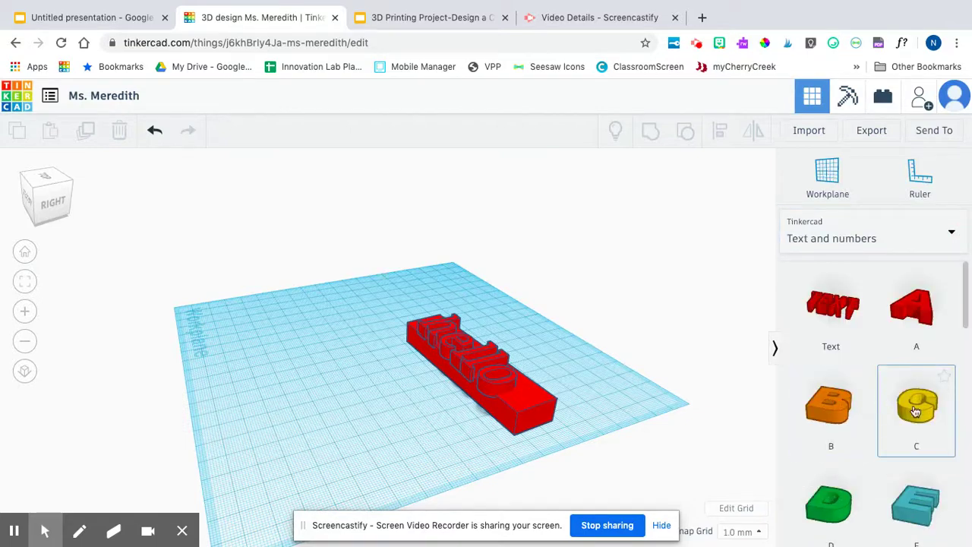
pyautogui.moveTo(914, 318); pyautogui.dragTo(288, 383)
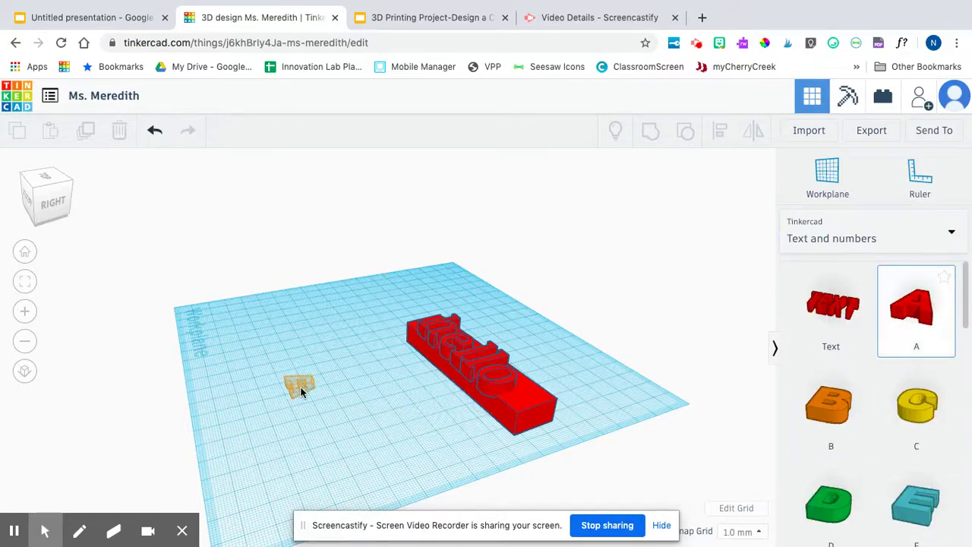
pyautogui.moveTo(845, 423); pyautogui.dragTo(351, 413)
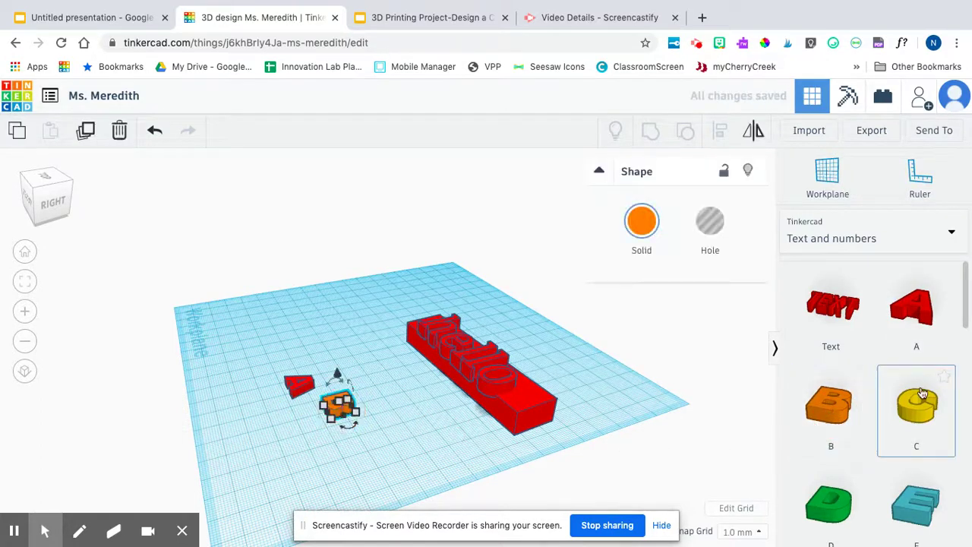
pyautogui.moveTo(916, 406); pyautogui.dragTo(378, 461)
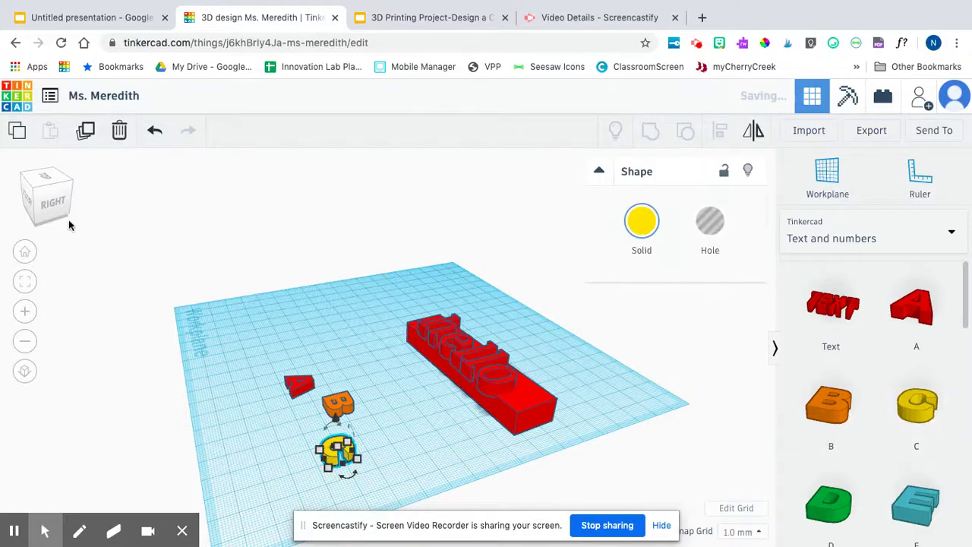
pyautogui.moveTo(47, 199)
pyautogui.mouseDown()
pyautogui.moveTo(31, 205)
pyautogui.moveTo(53, 208)
pyautogui.mouseUp()
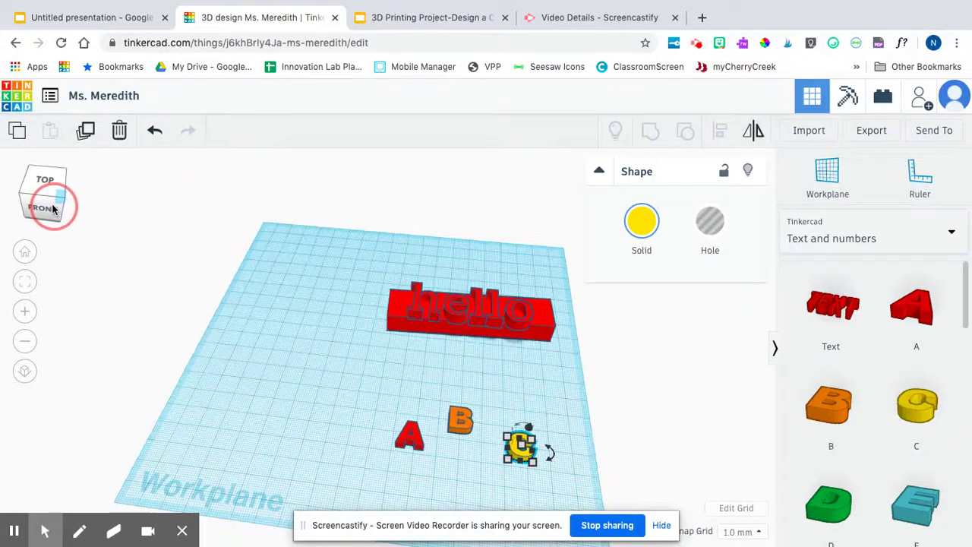